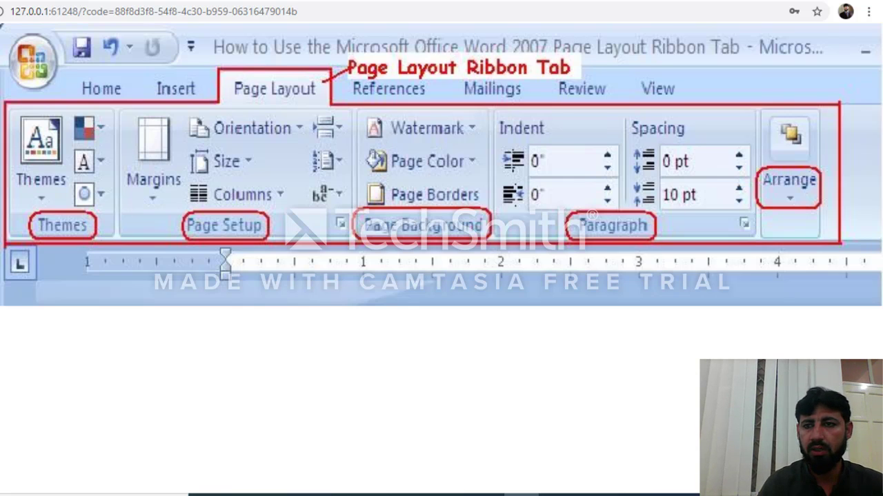
Minimize the open windows to clear the view to the desktop
click(802, 0)
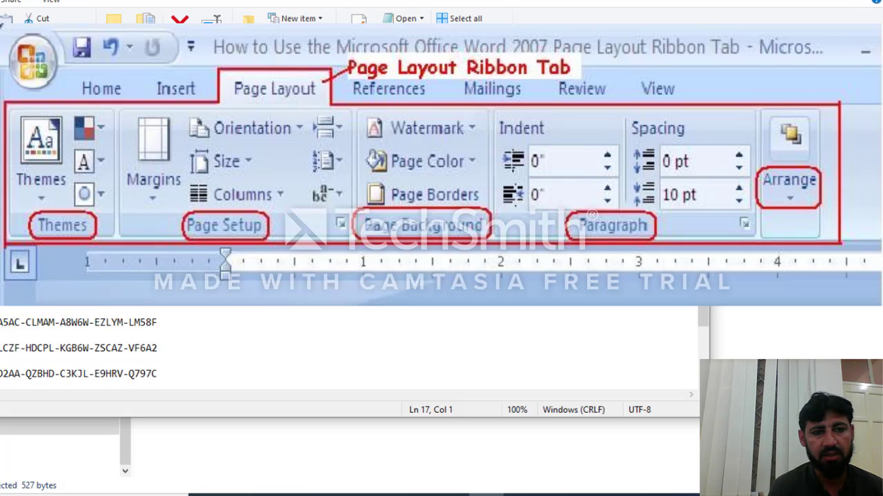
key(super+Down)
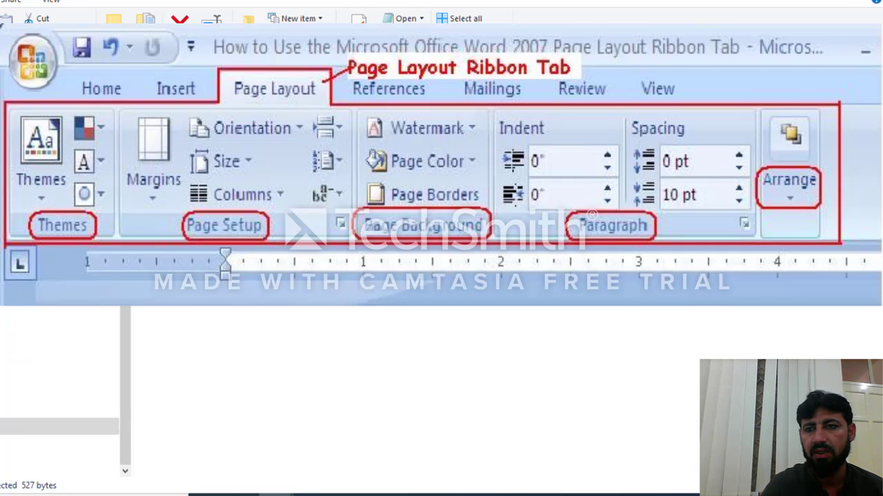
key(alt+Left)
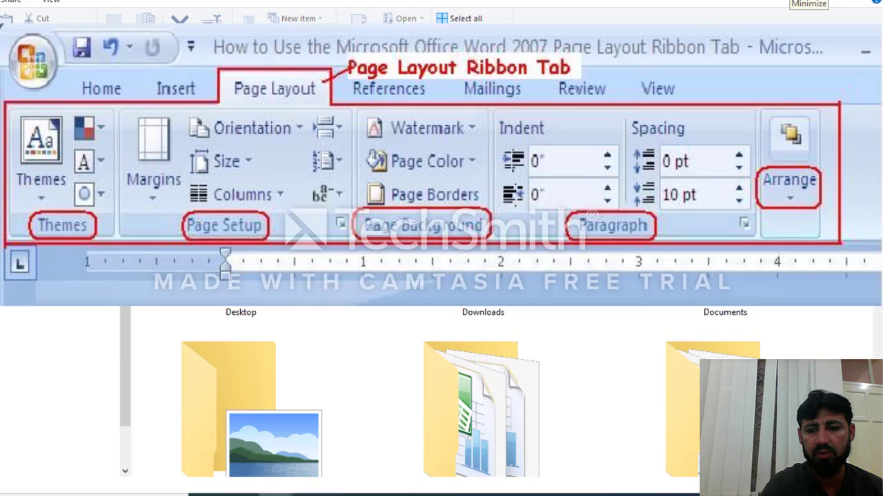
click(790, 1)
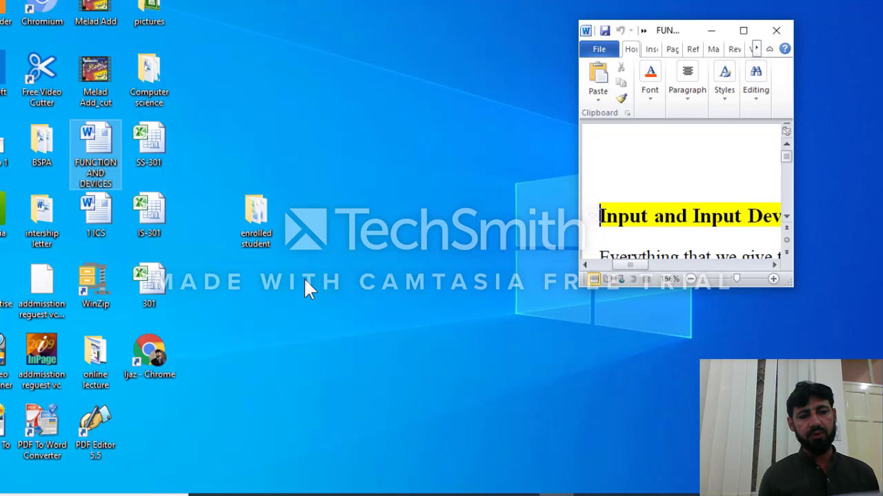
Maximize the FUNCTION AND DEVICES document window and create a new blank document
click(744, 31)
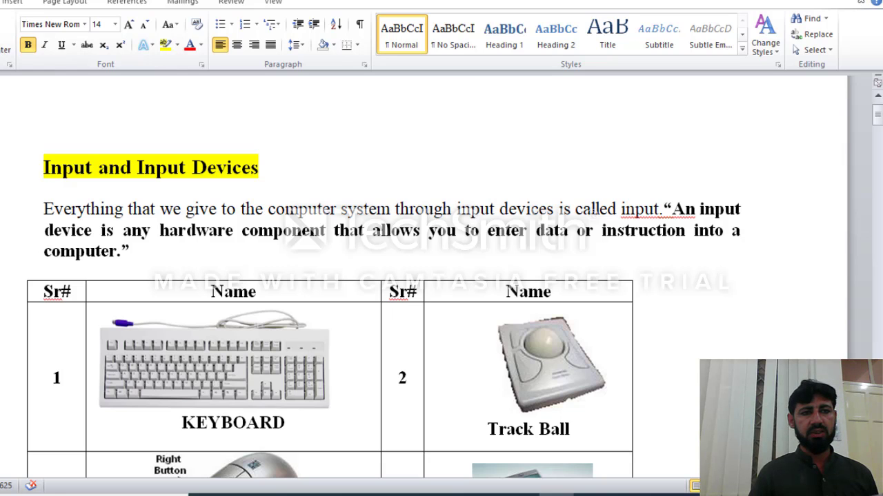
click(0, 2)
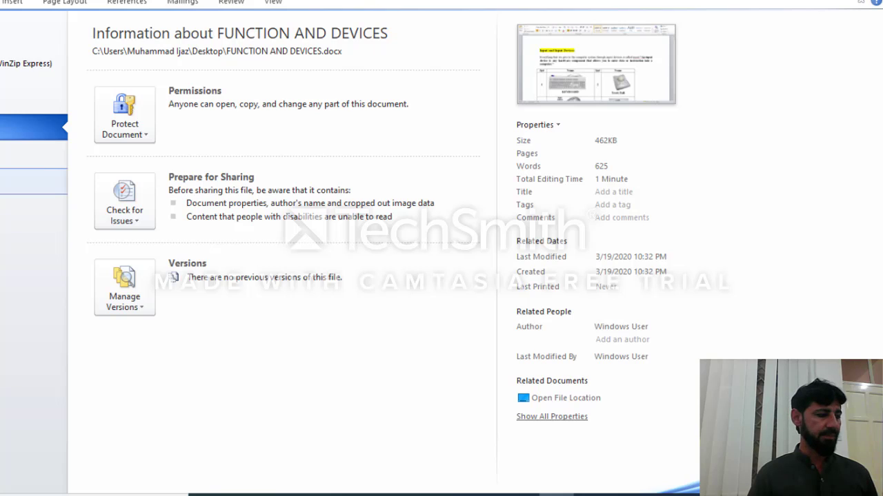
click(34, 181)
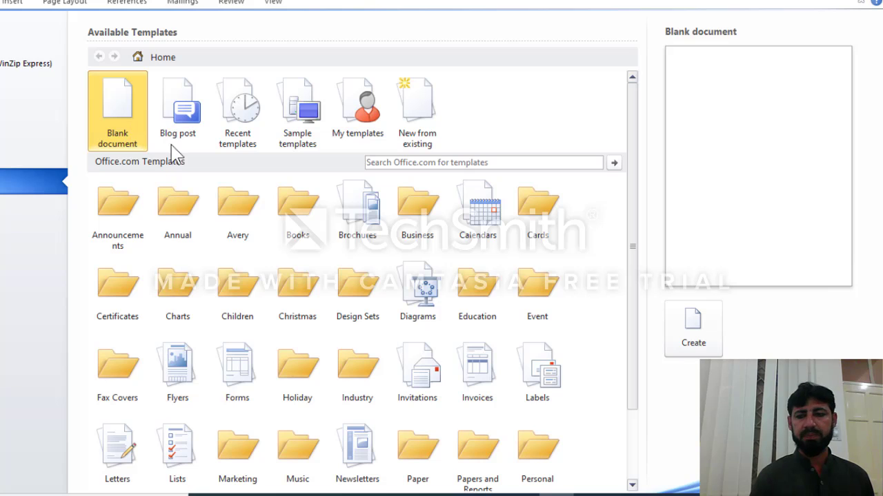
click(687, 338)
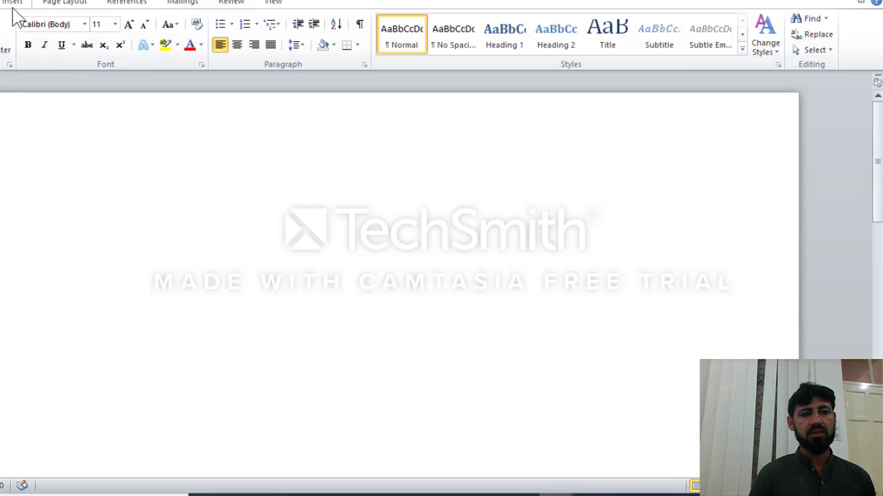
Open the Word document "To whom It may concern" from the Documents folder
click(64, 2)
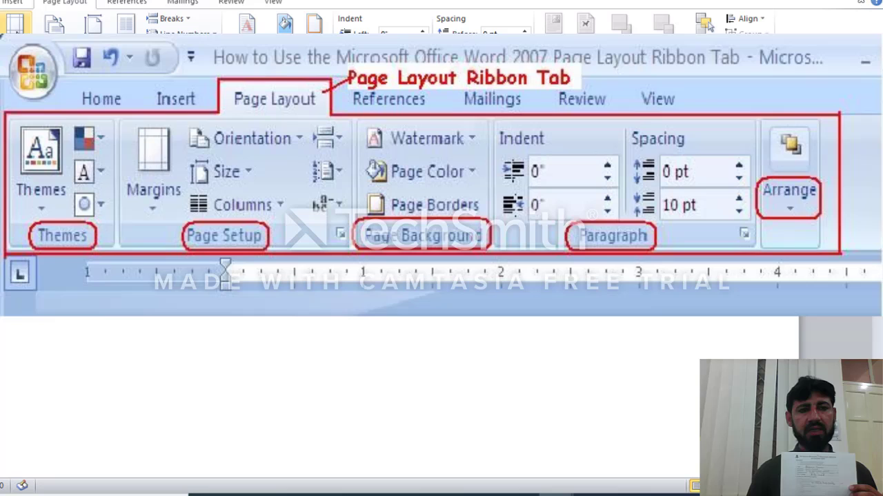
click(14, 23)
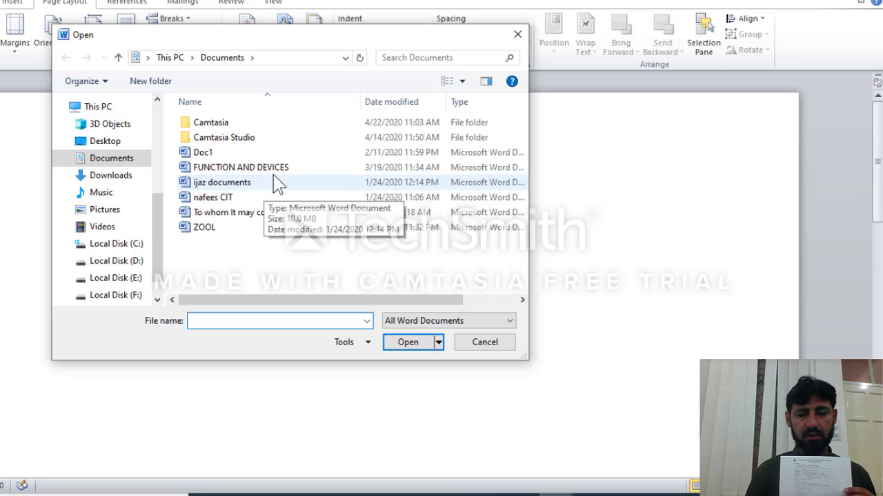
click(246, 218)
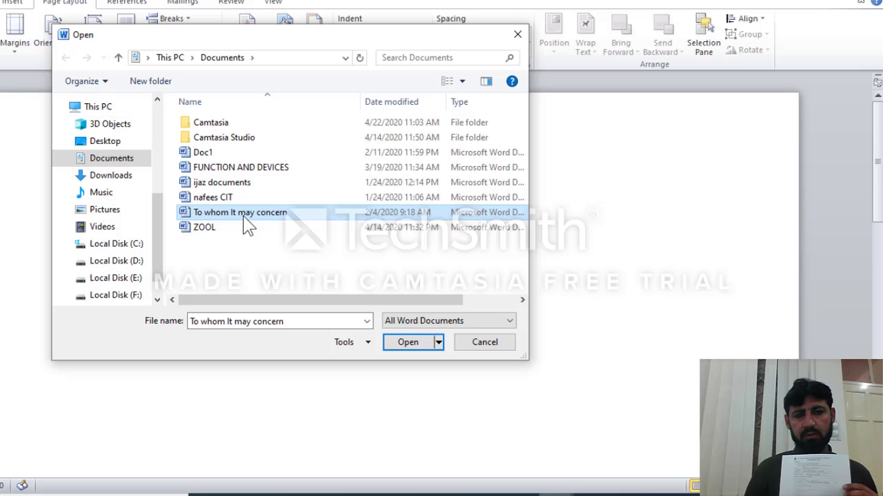
click(408, 343)
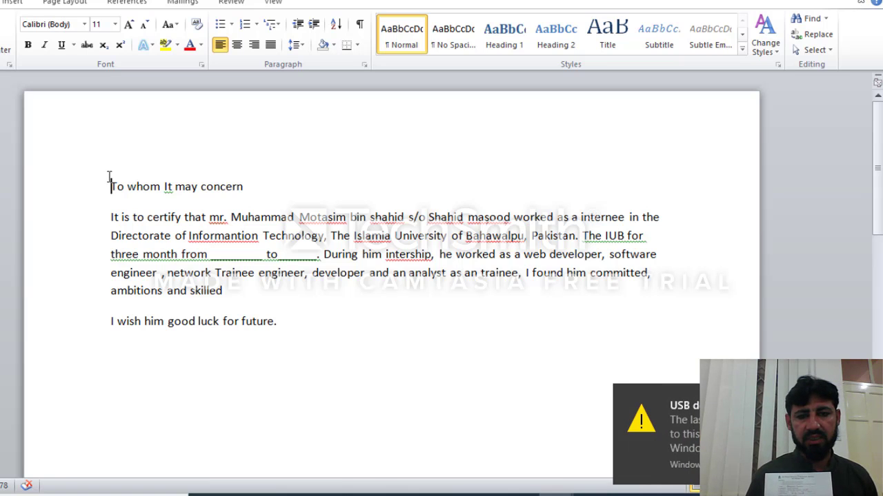
Select the entire letter text and increase its font size gradually to beyond 22 pt
drag(108, 178, 287, 322)
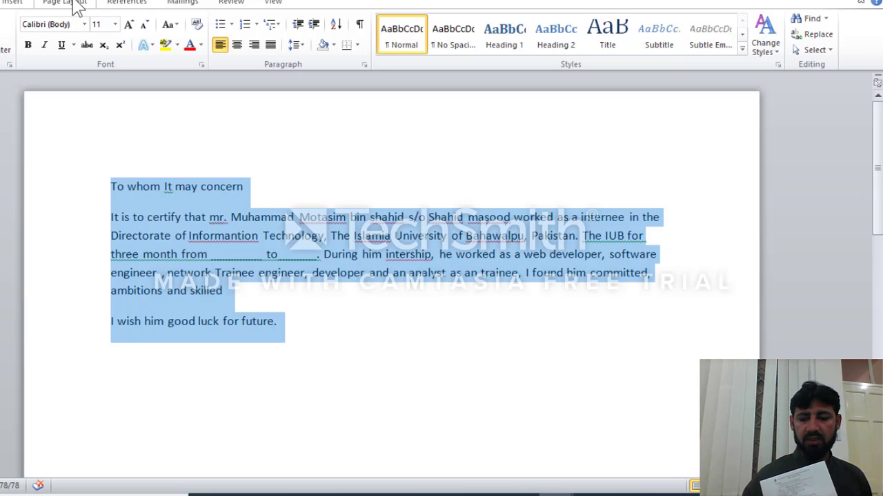
key(ctrl+bracketright)
key(ctrl+bracketright)
key(ctrl+bracketright)
key(ctrl+bracketright)
key(ctrl+bracketright)
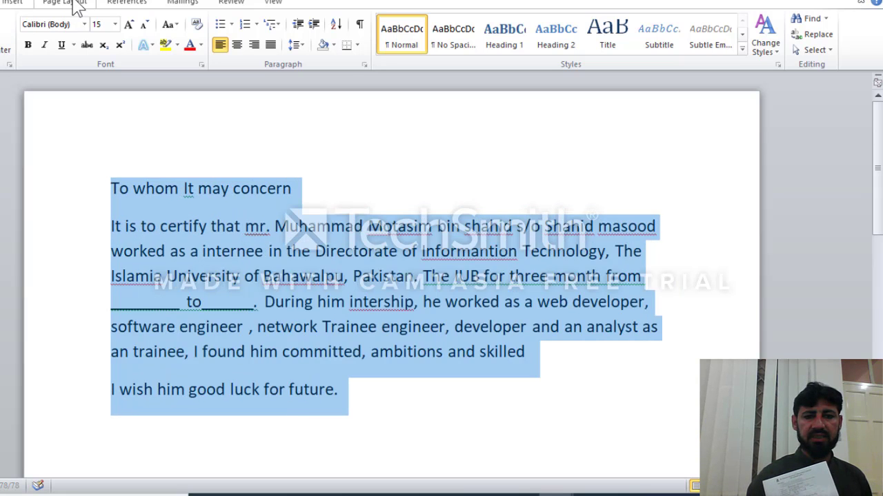
key(ctrl+bracketright)
key(ctrl+bracketright)
key(ctrl+bracketright)
key(ctrl+bracketright)
key(ctrl+bracketright)
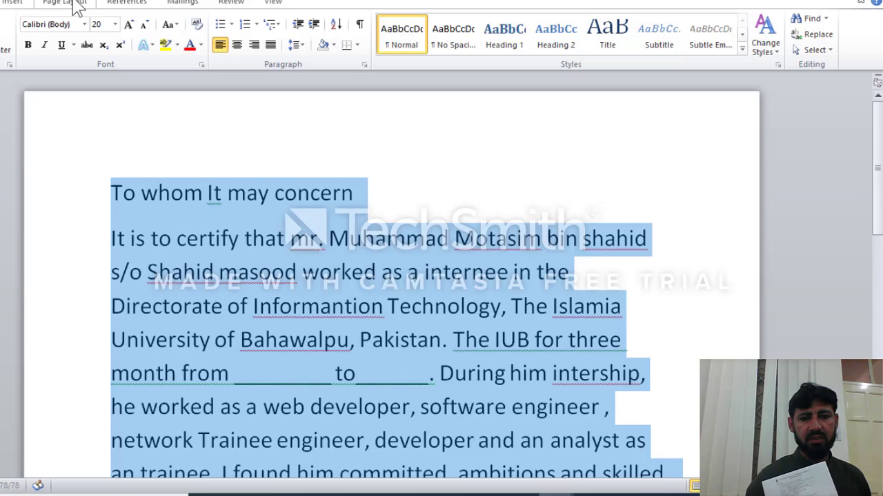
key(ctrl+bracketright)
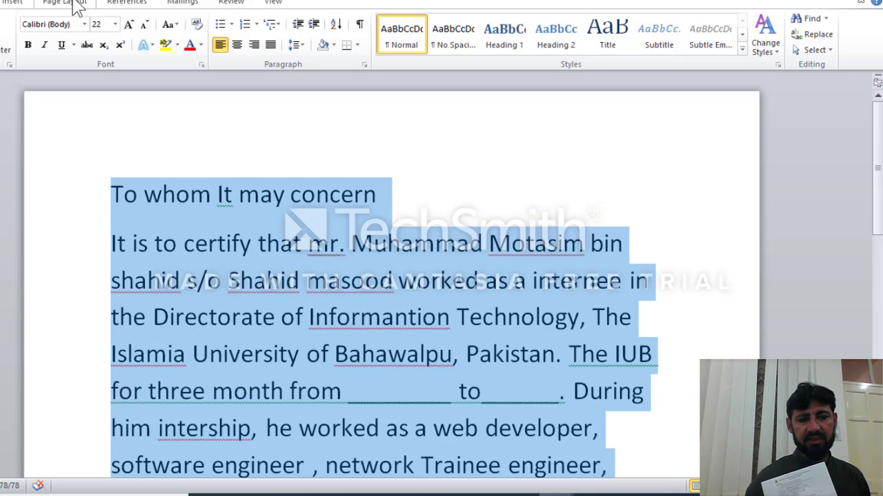
key(ctrl+bracketright)
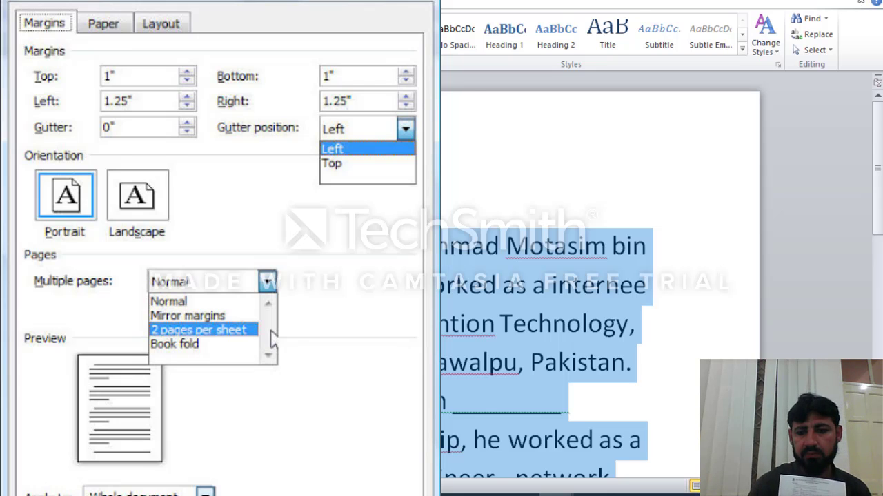
Examine the margin settings and gutter position options in Page Setup
click(522, 495)
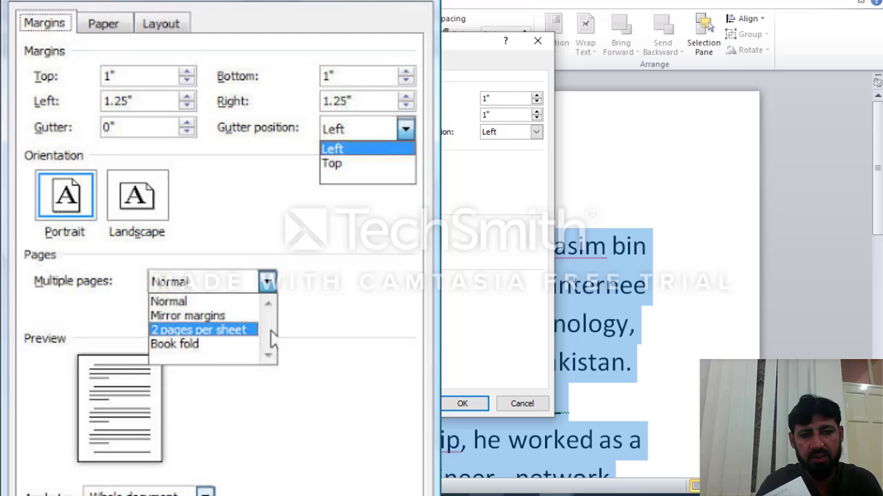
click(537, 133)
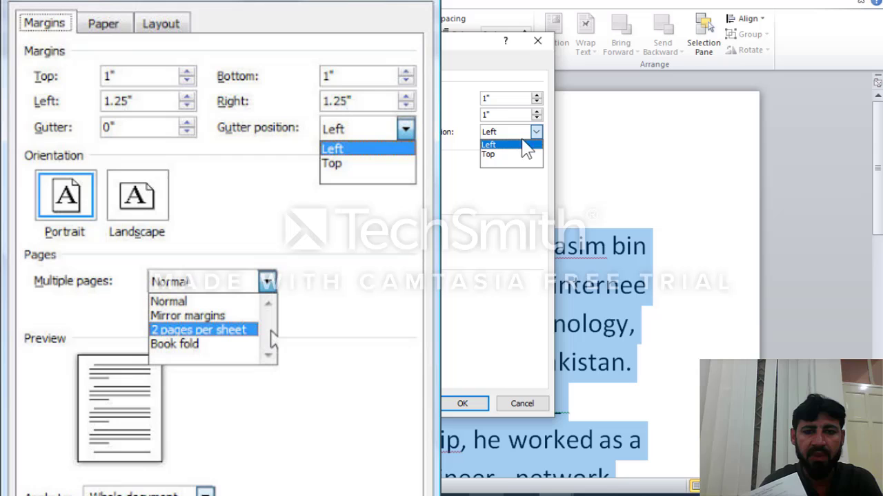
click(444, 209)
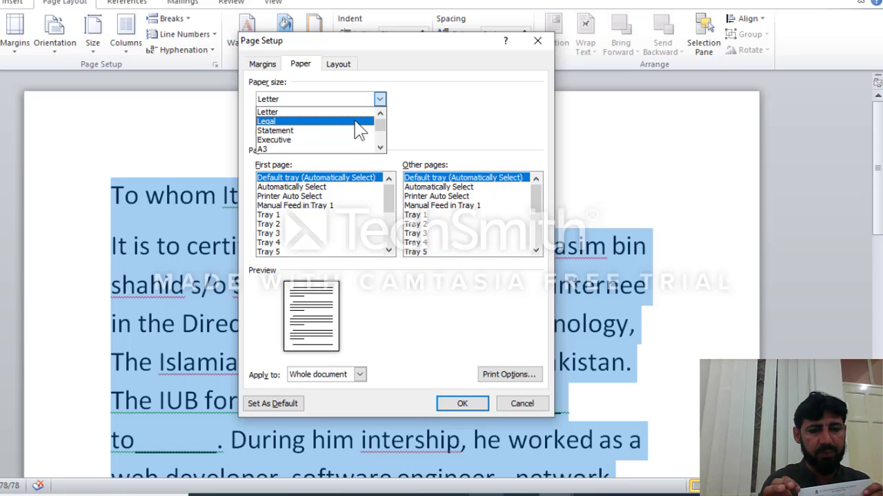
Try the Legal and Letter paper sizes for the whole document, settling on a custom size of 8.27" by 11.69"
click(356, 121)
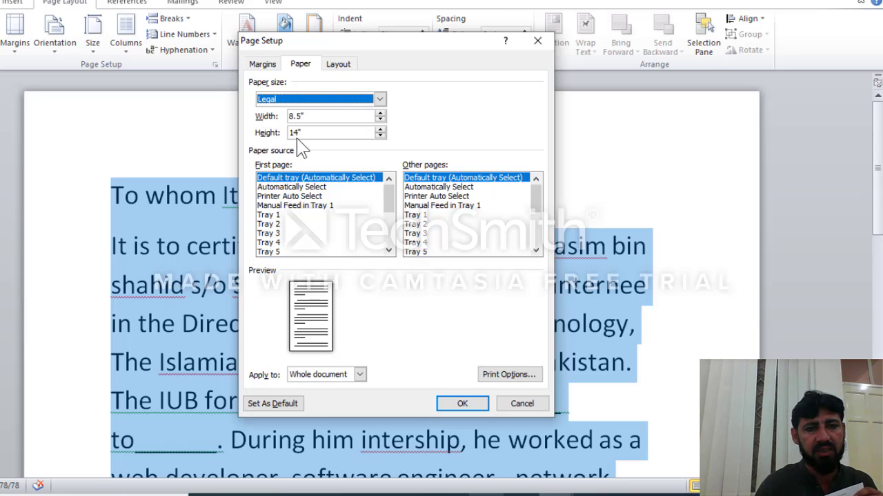
click(320, 100)
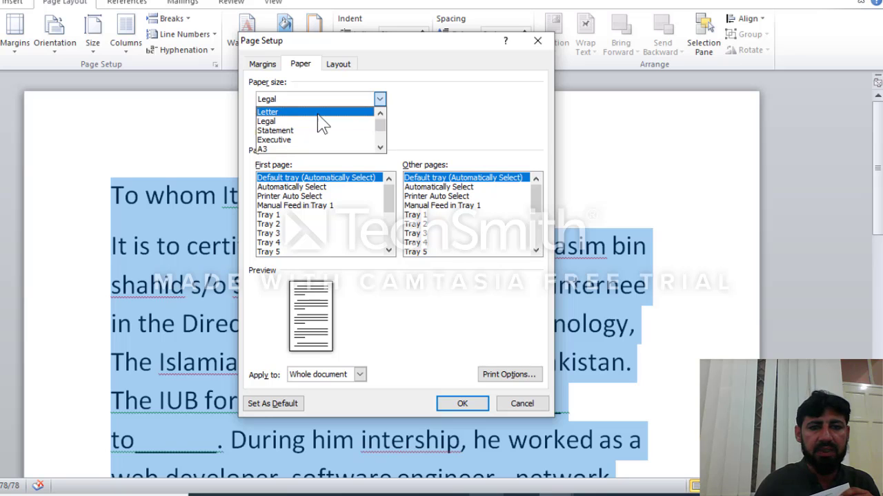
click(318, 114)
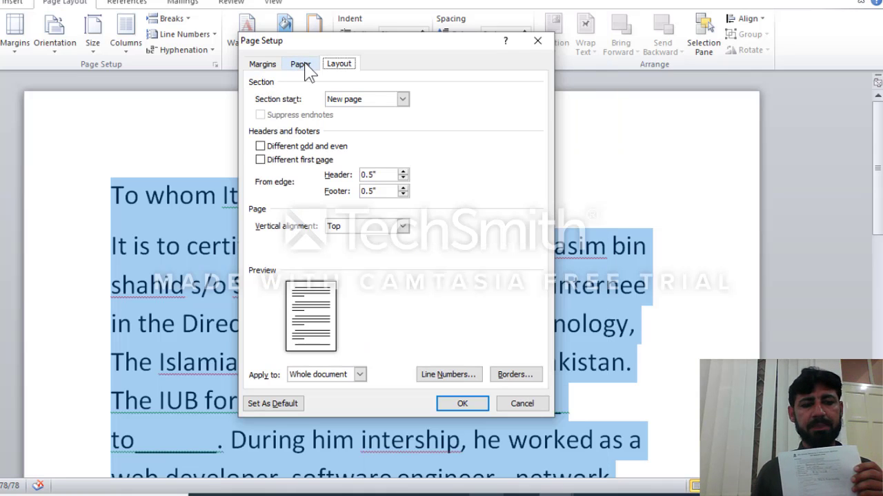
click(304, 65)
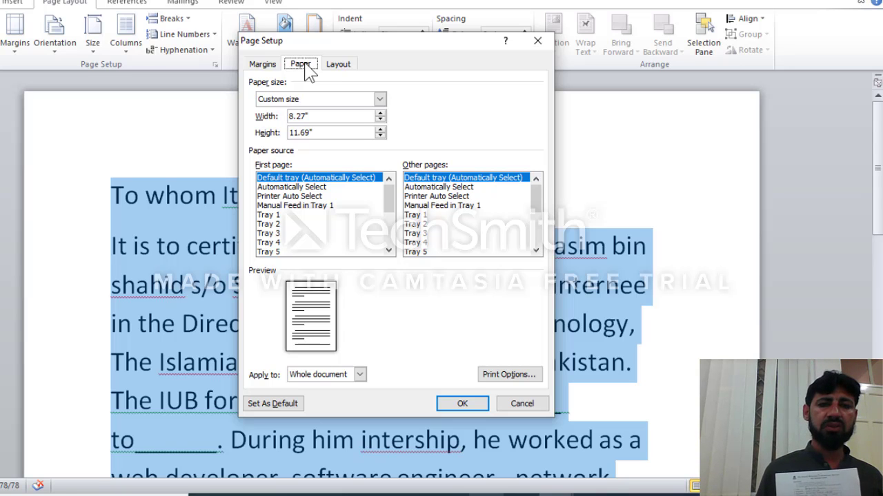
click(349, 65)
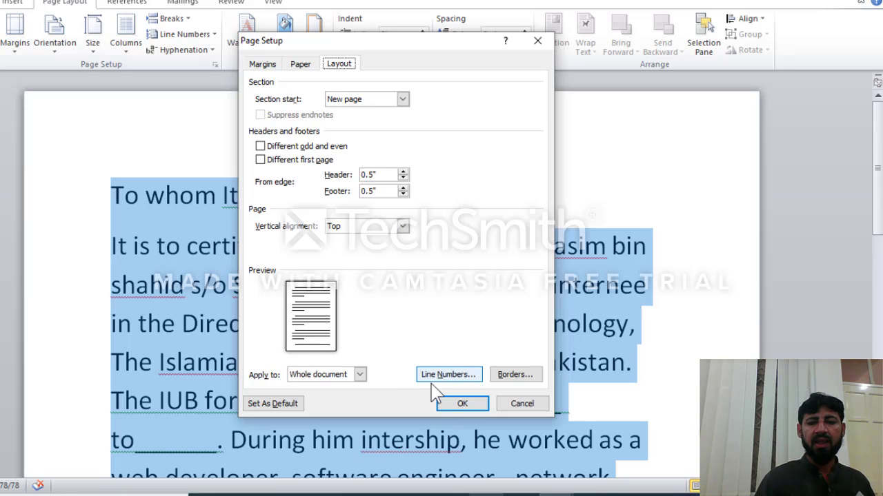
Apply a box page border with the triple-line style and ½ pt width to the whole document, without border art
click(516, 376)
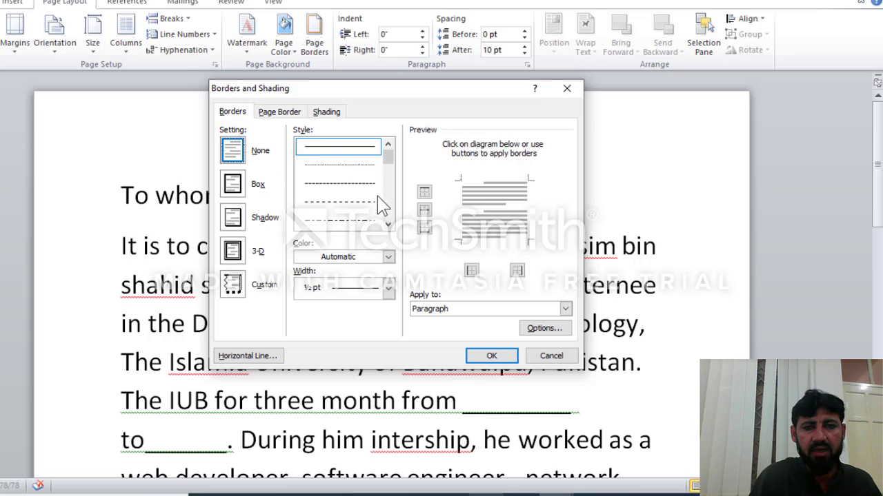
click(279, 112)
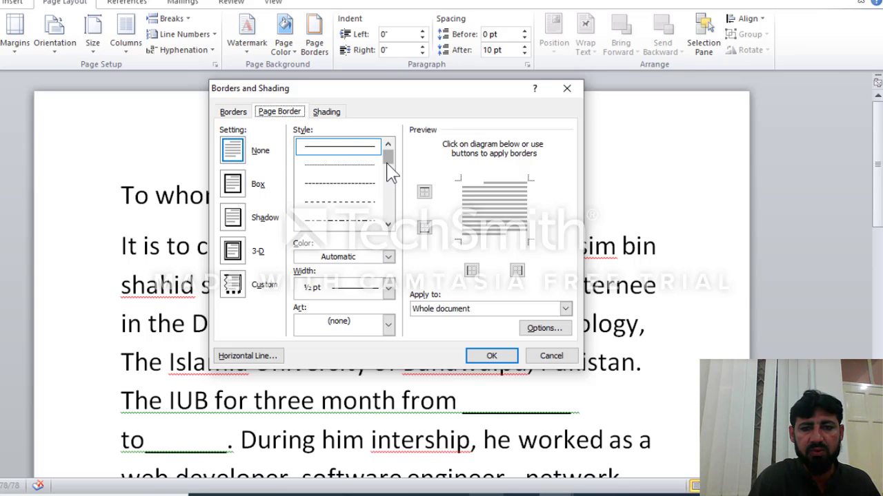
drag(386, 161, 383, 172)
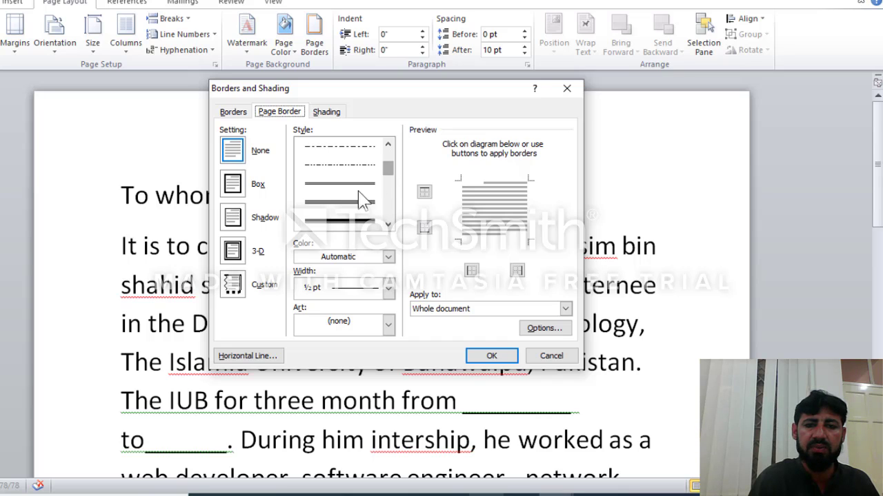
click(347, 203)
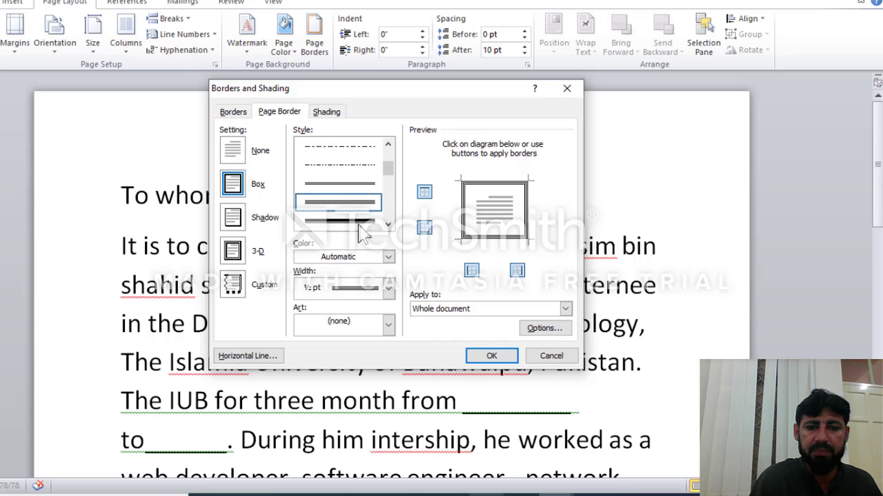
click(389, 324)
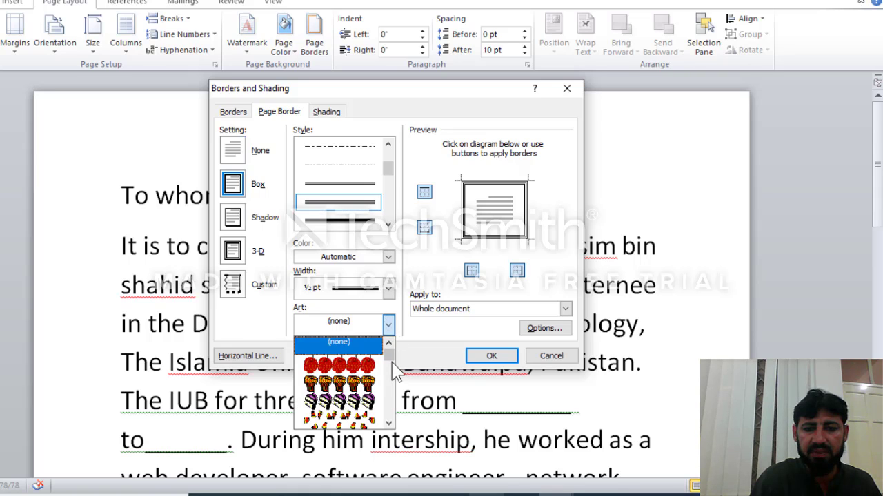
mouse_move(390, 360)
mouse_down()
mouse_move(390, 381)
mouse_move(389, 346)
mouse_up()
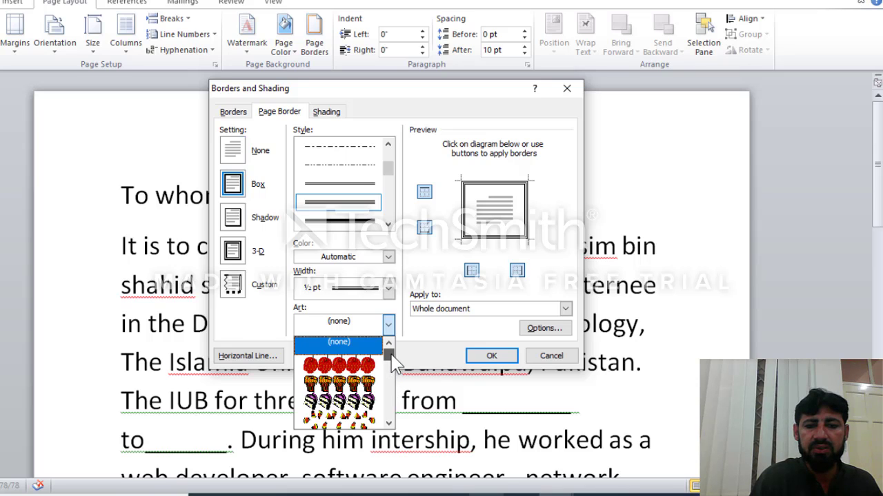
click(482, 359)
click(485, 357)
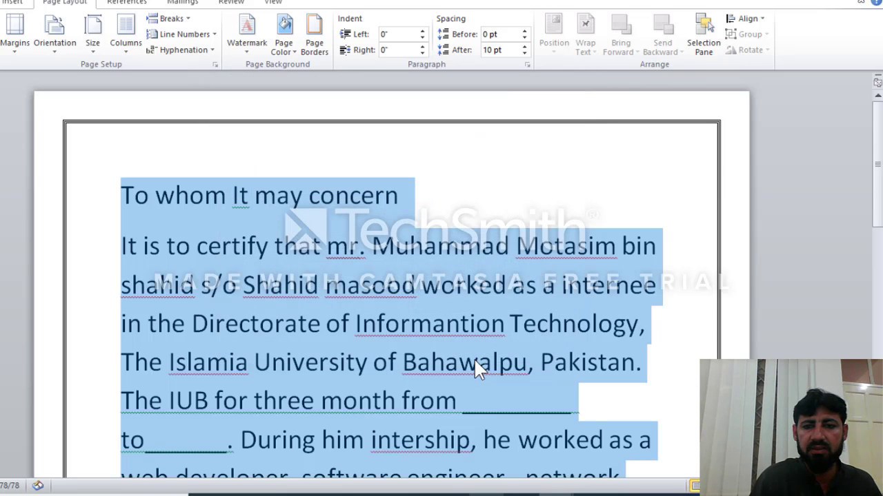